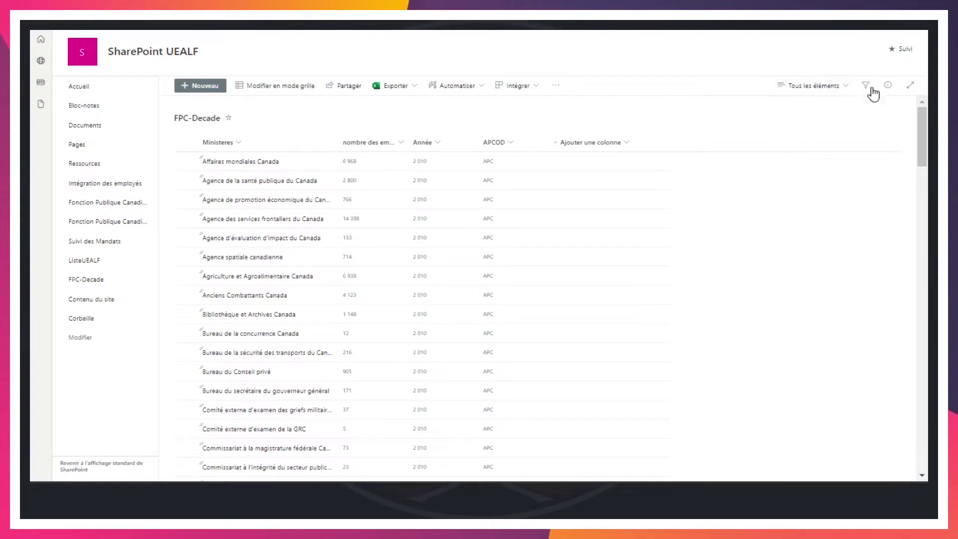
# Open the FPC-Decade list's filters and examine the options for number of employees, Année, Ministeres and APCOD.
pyautogui.click(828, 88)
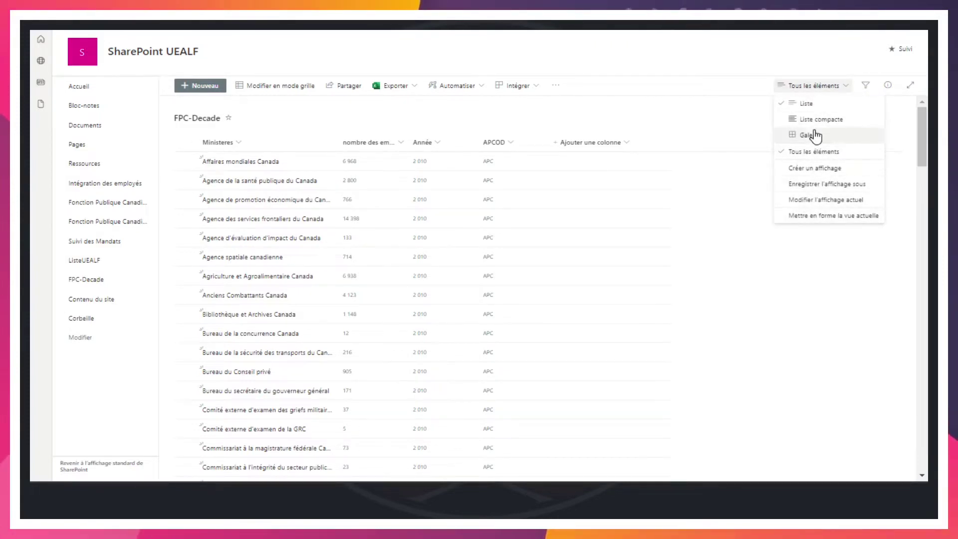
pyautogui.click(867, 87)
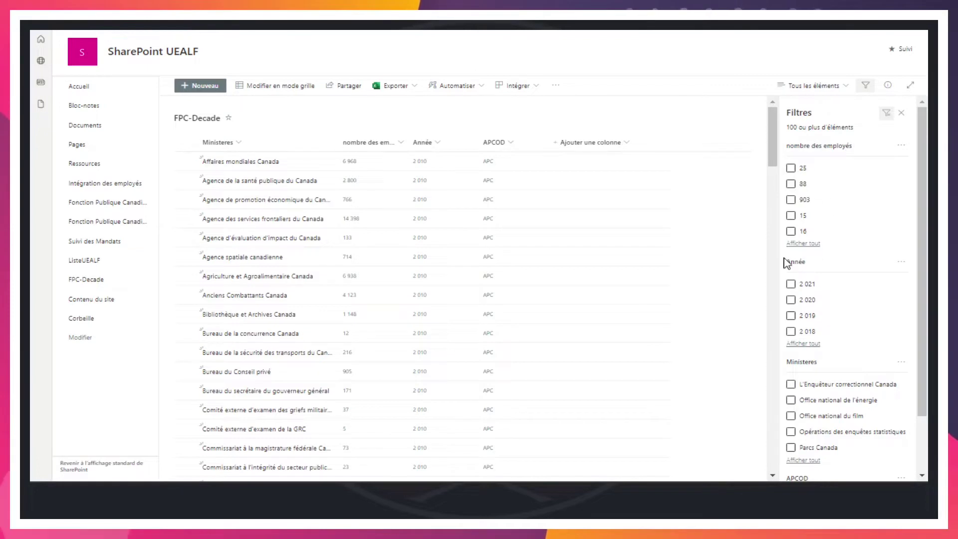
pyautogui.scroll(-2, 803, 352)
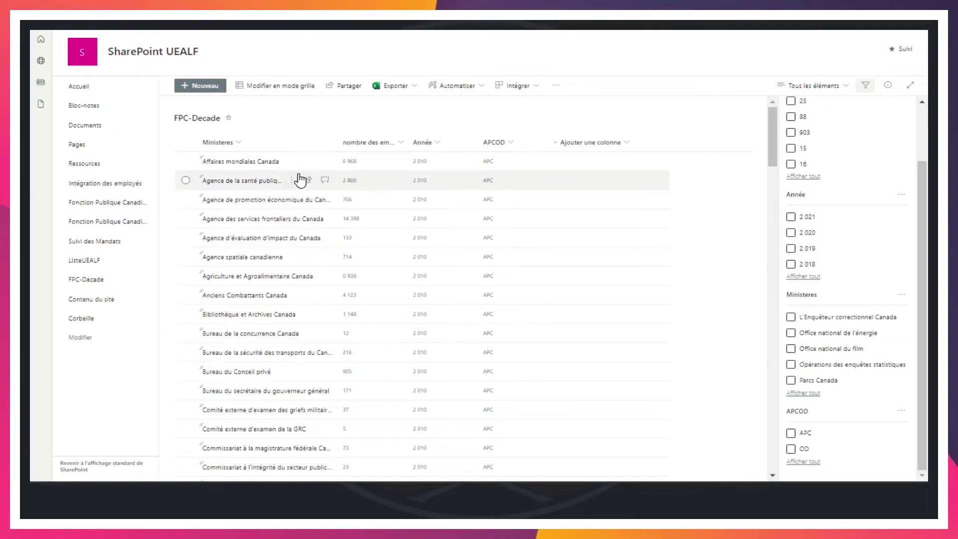
pyautogui.scroll(3, 851, 252)
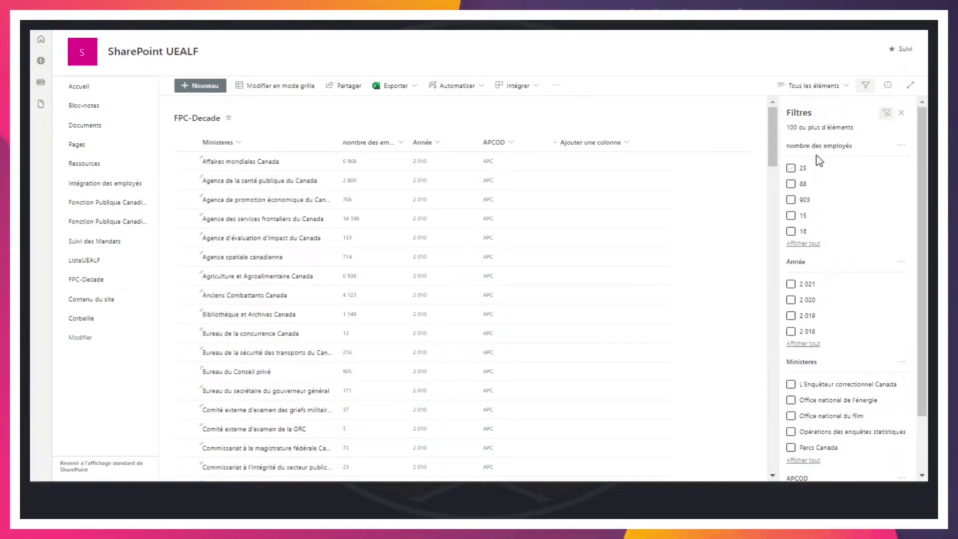
pyautogui.click(807, 316)
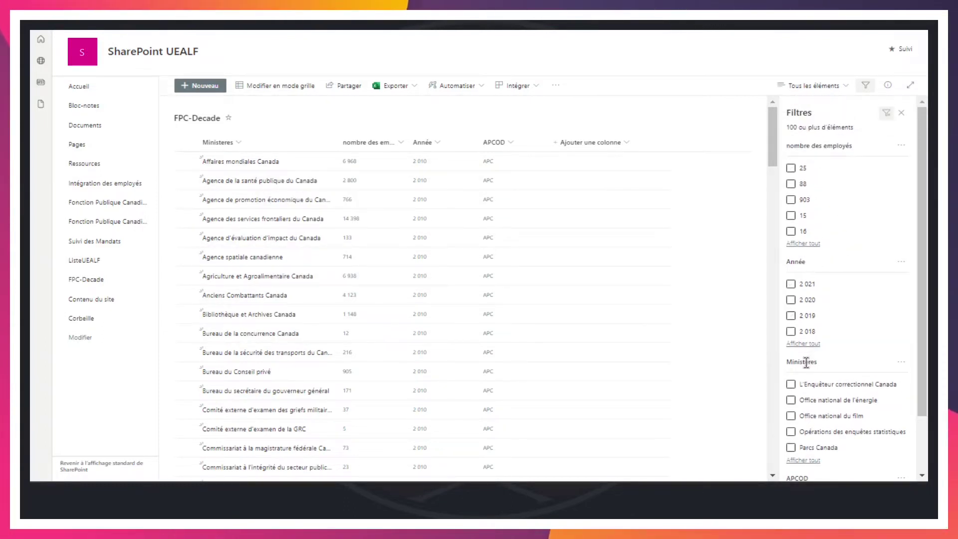
pyautogui.scroll(-3, 805, 389)
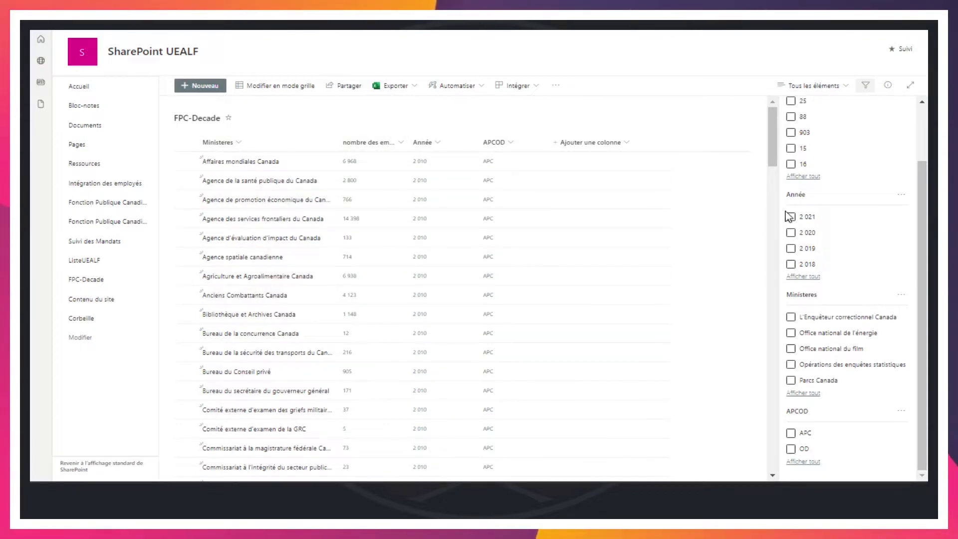
# Filter the list to the year 2018 to view its entries, and remove that filter.
pyautogui.click(846, 256)
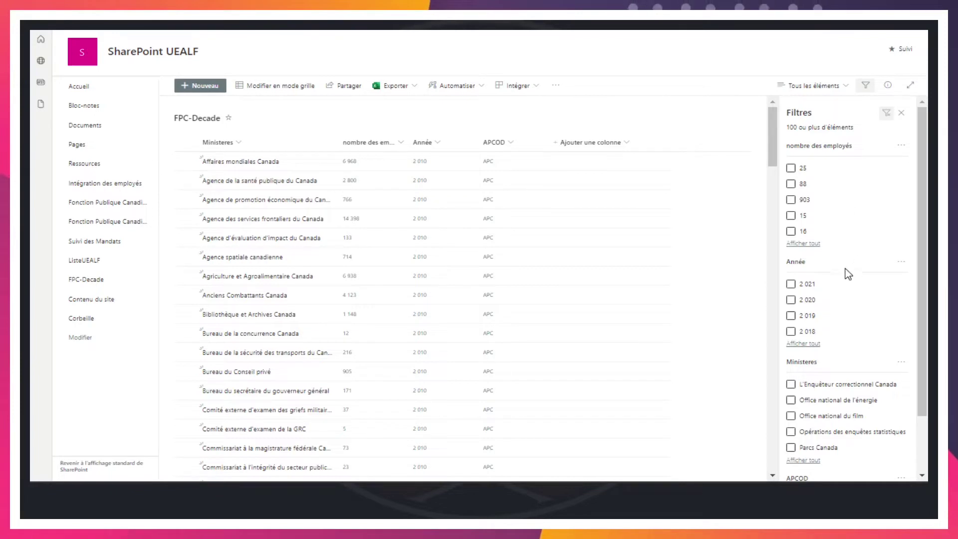
pyautogui.click(791, 333)
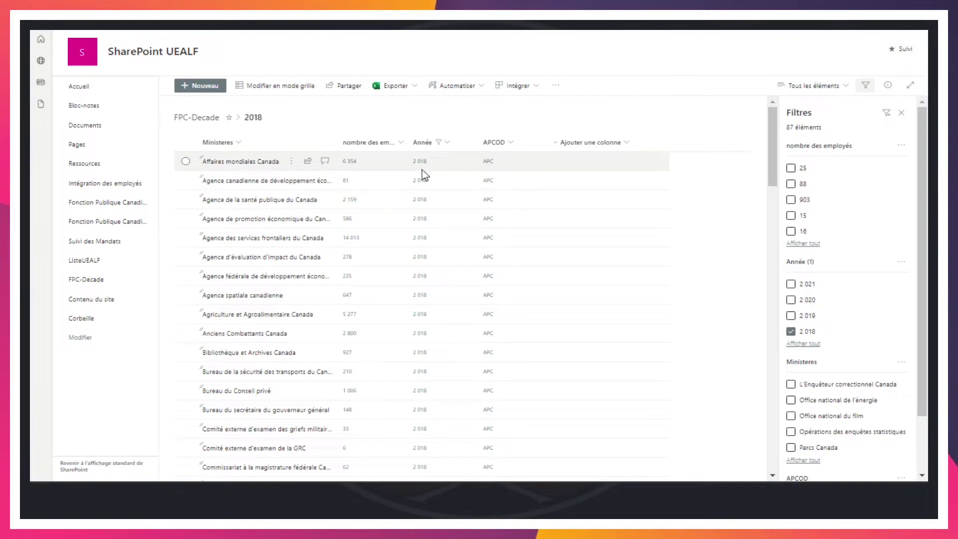
pyautogui.click(792, 333)
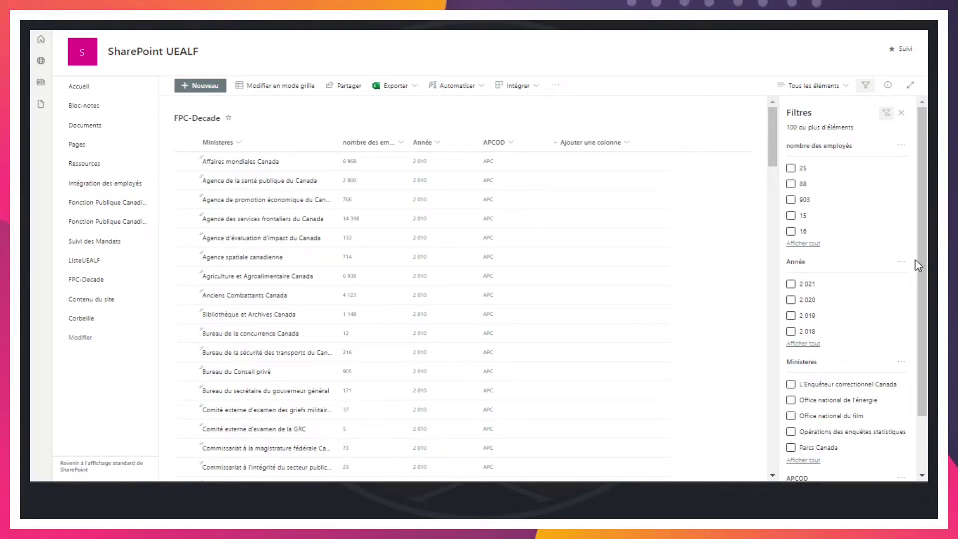
# Filter the list to the year 2021 combined with APCOD value OD, and clear both filters.
pyautogui.click(791, 285)
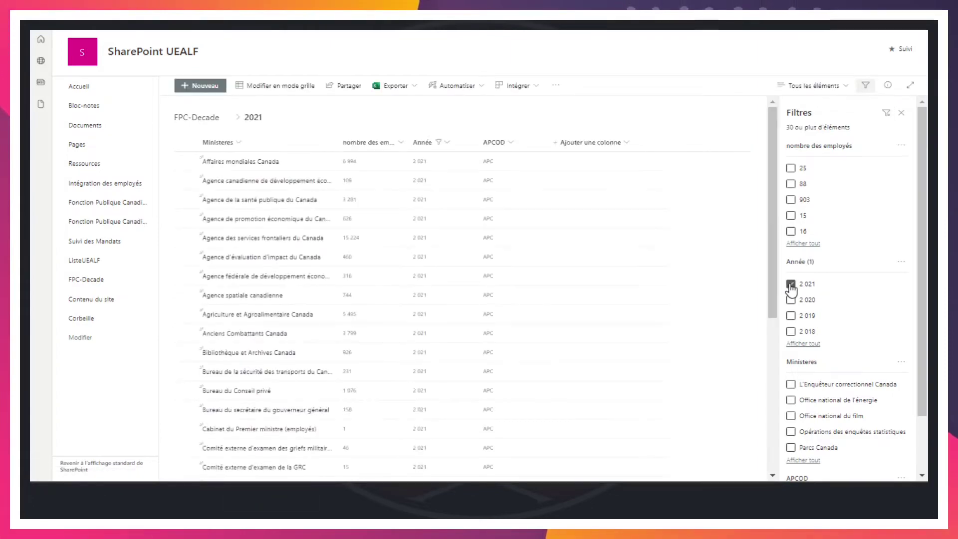
pyautogui.scroll(-1, 847, 298)
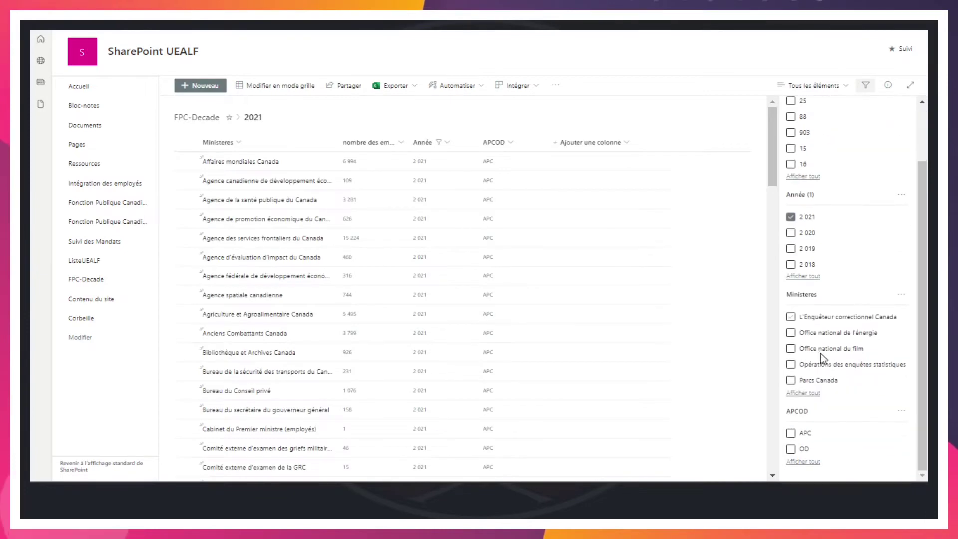
pyautogui.click(792, 450)
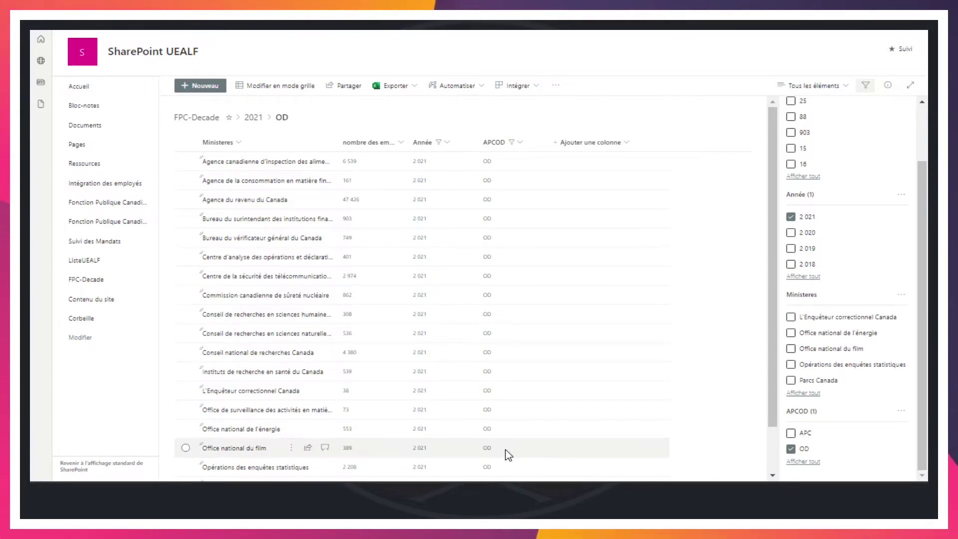
pyautogui.click(793, 217)
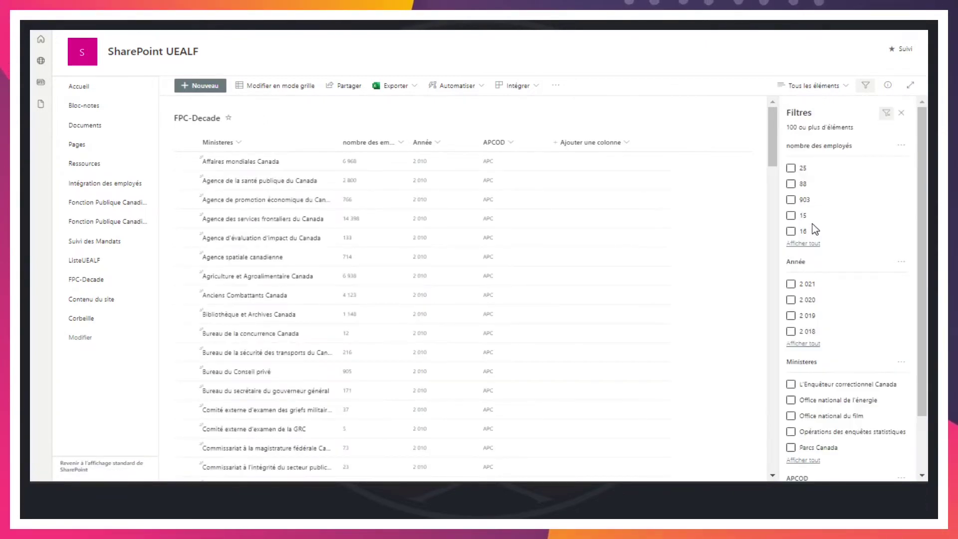
# Filter the list to the ministry Office national de l'énergie, remove that filter, and close the filter options.
pyautogui.scroll(-2, 814, 229)
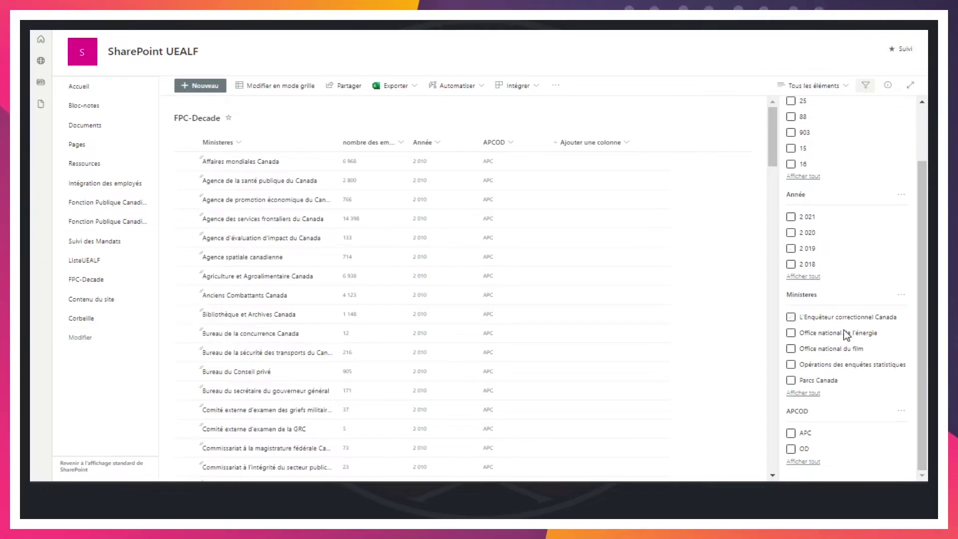
pyautogui.click(791, 333)
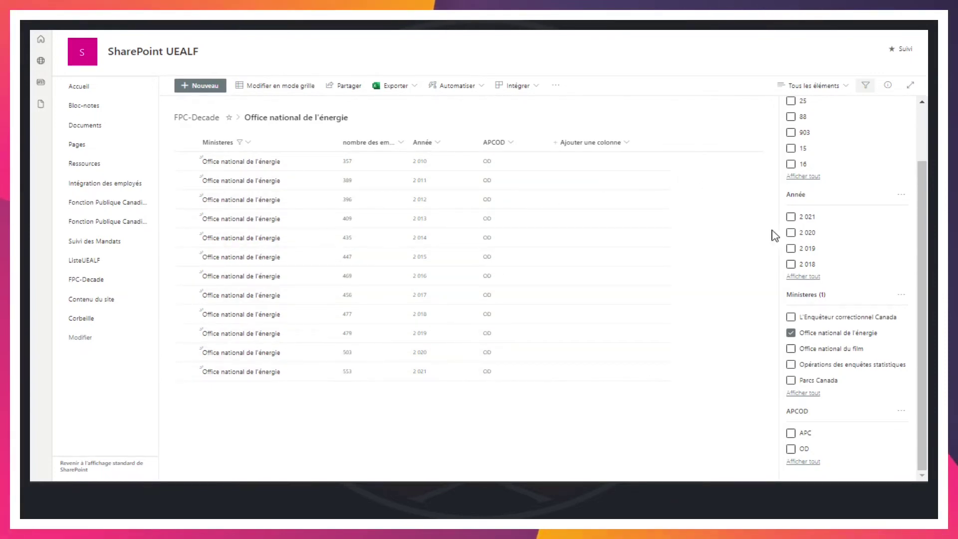
pyautogui.click(791, 332)
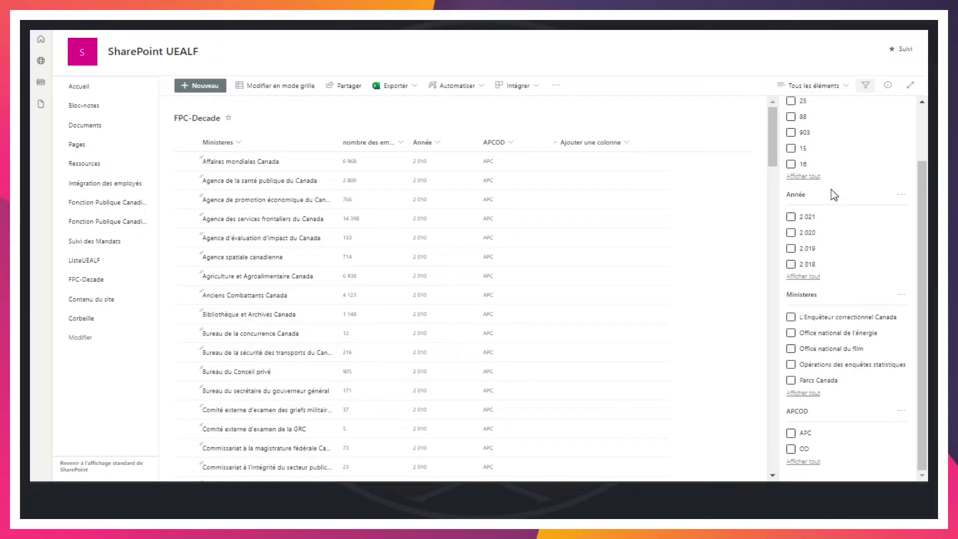
pyautogui.scroll(2, 855, 220)
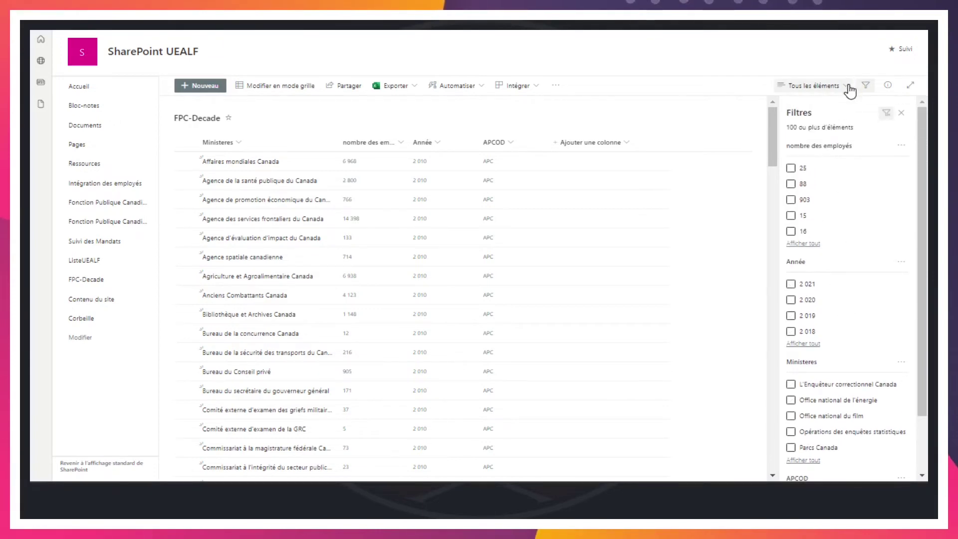
pyautogui.click(900, 113)
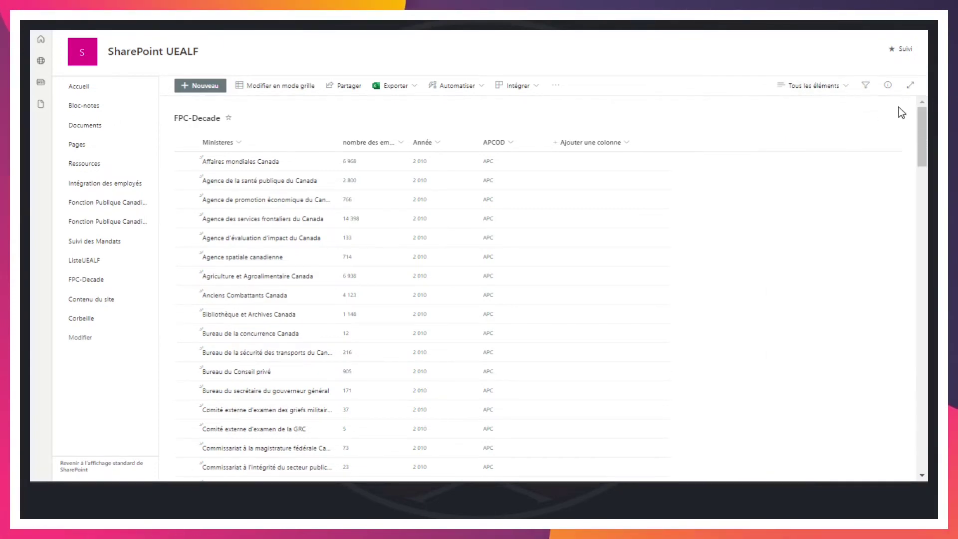
# Examine the sorting, filtering, grouping and totals options of the Ministeres, nombre des employés, Année and APCOD columns.
pyautogui.click(239, 143)
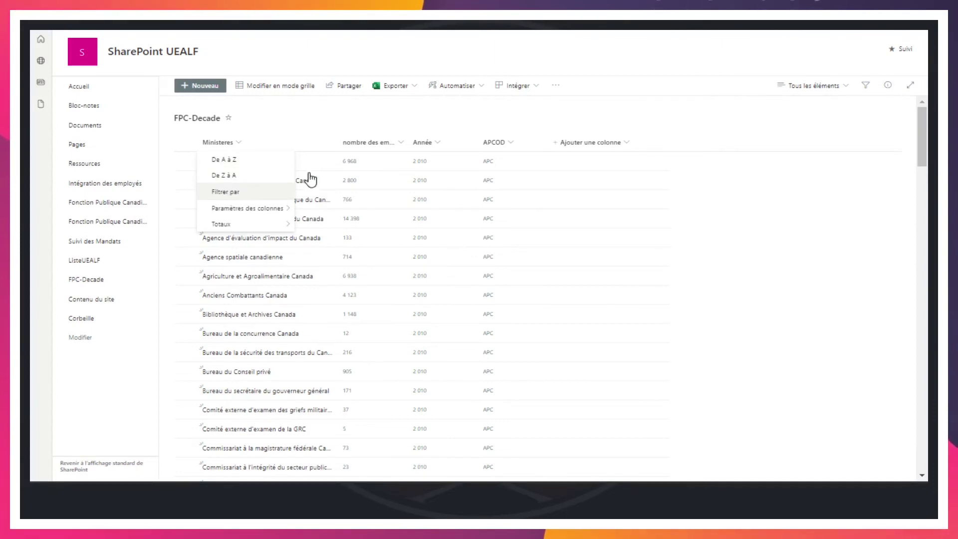
pyautogui.click(400, 143)
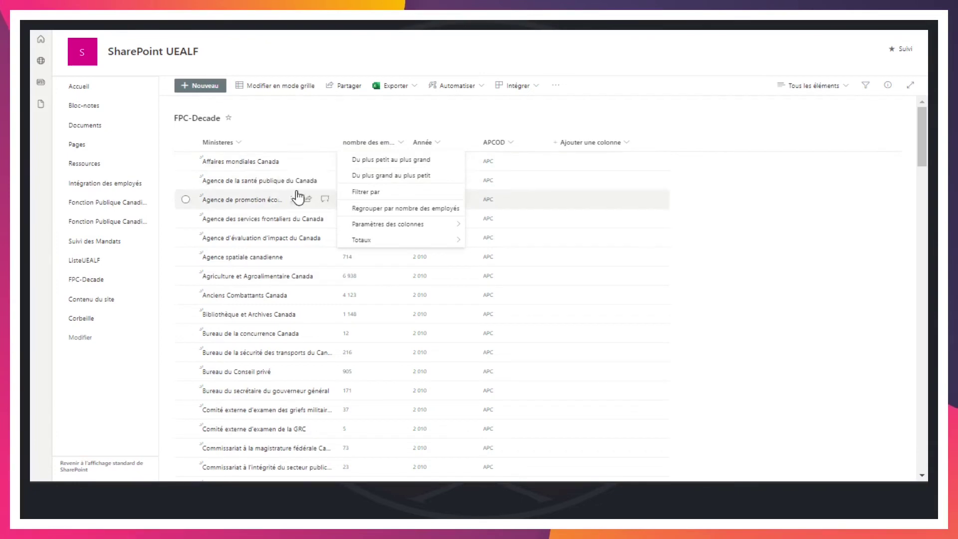
pyautogui.click(243, 147)
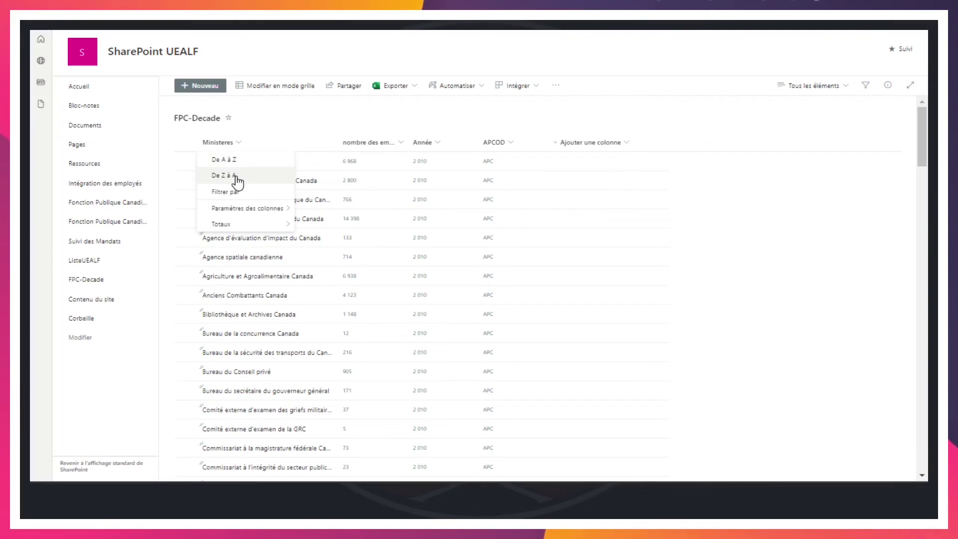
pyautogui.click(402, 145)
pyautogui.click(402, 145)
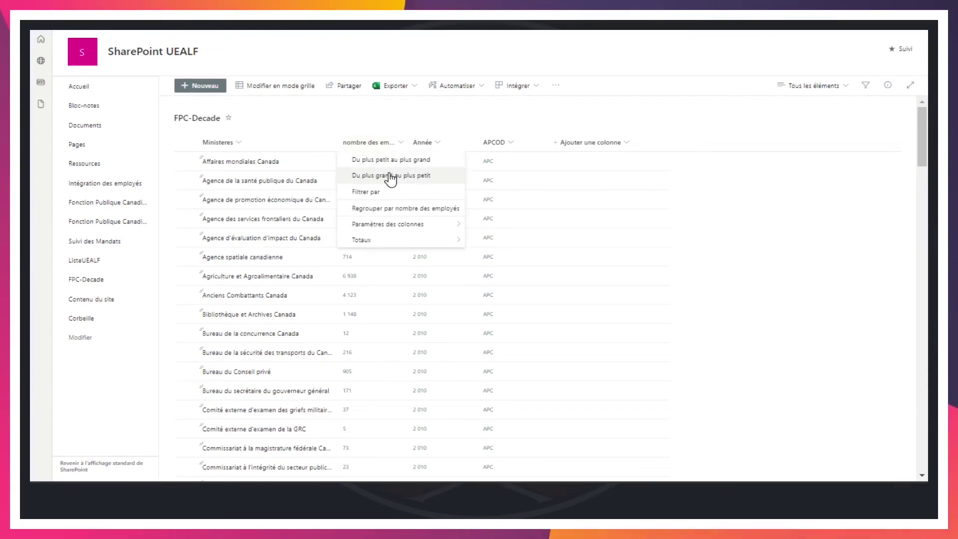
pyautogui.click(439, 145)
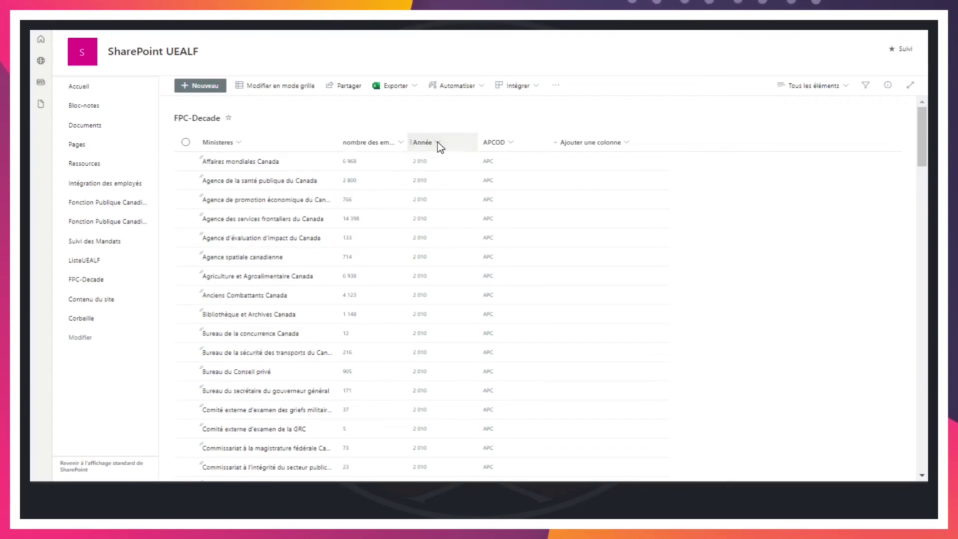
pyautogui.click(516, 148)
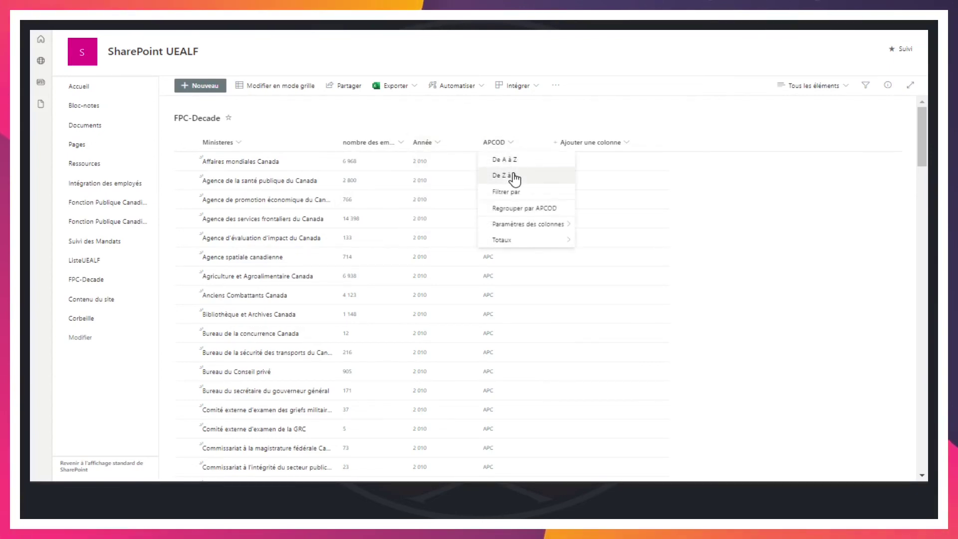
pyautogui.click(726, 124)
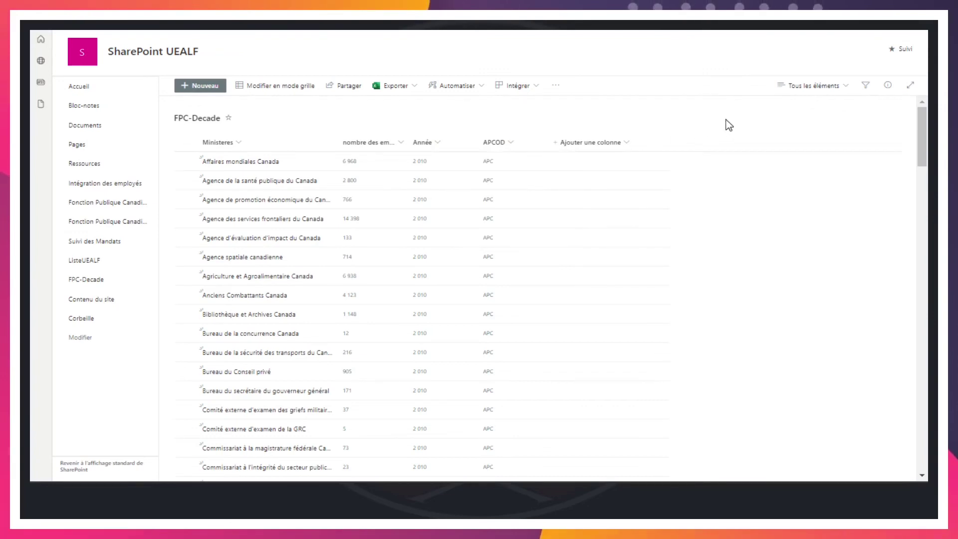
# Filter the list to the year 2021 with APCOD value APC, clear both filters, and close the filter options.
pyautogui.click(867, 90)
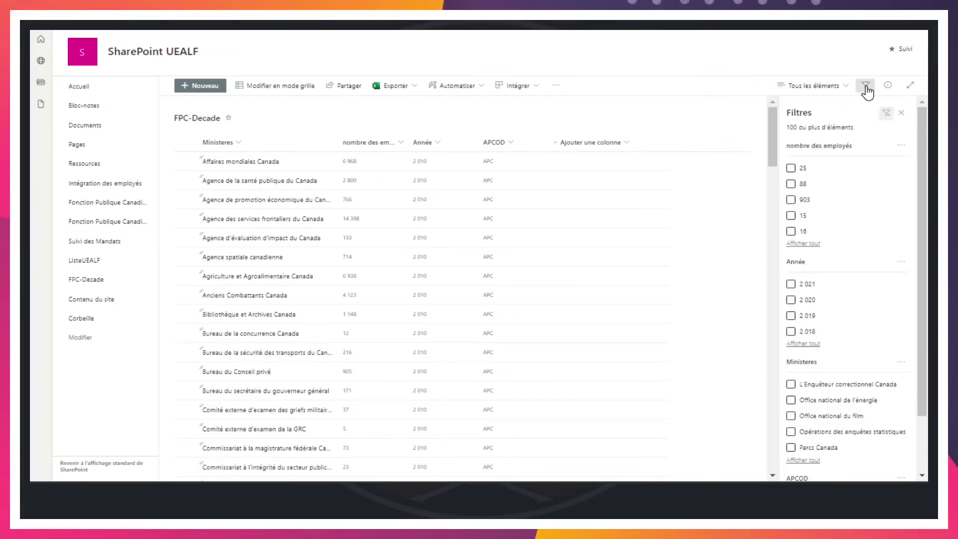
pyautogui.click(792, 283)
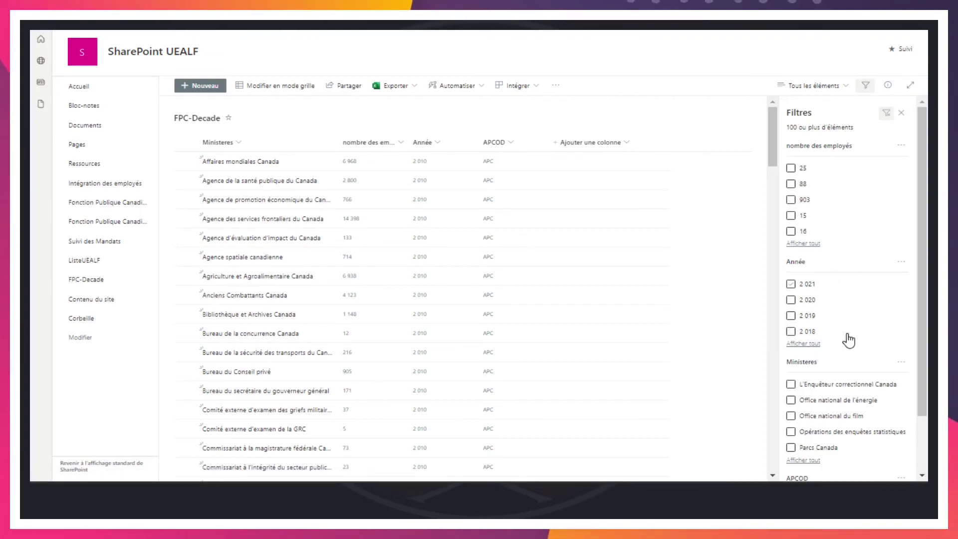
pyautogui.scroll(-1, 848, 340)
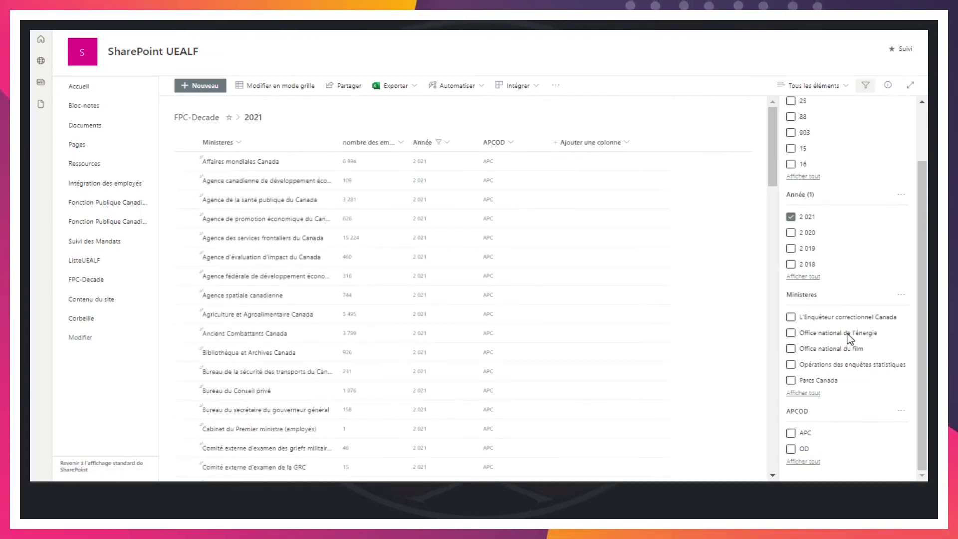
pyautogui.click(791, 433)
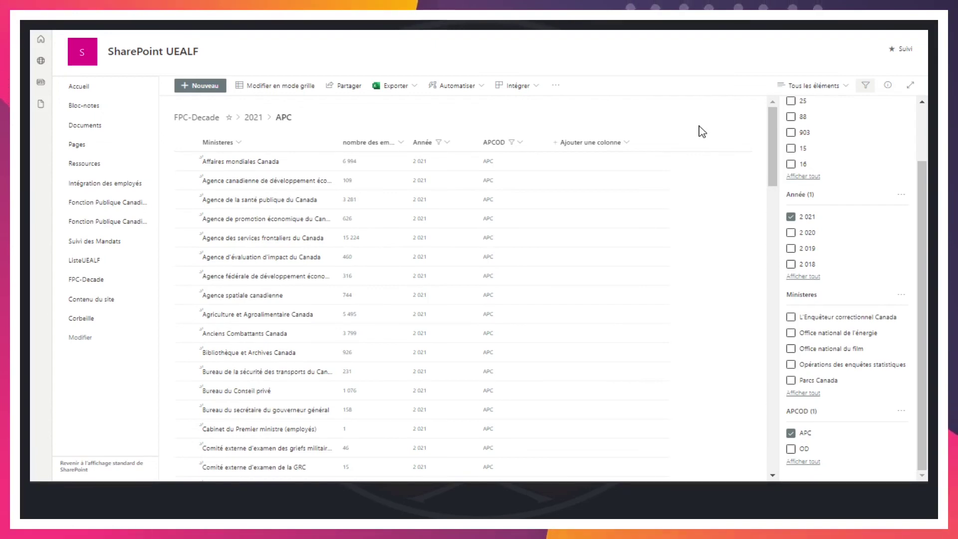
pyautogui.hotkey('alt', 'Left')
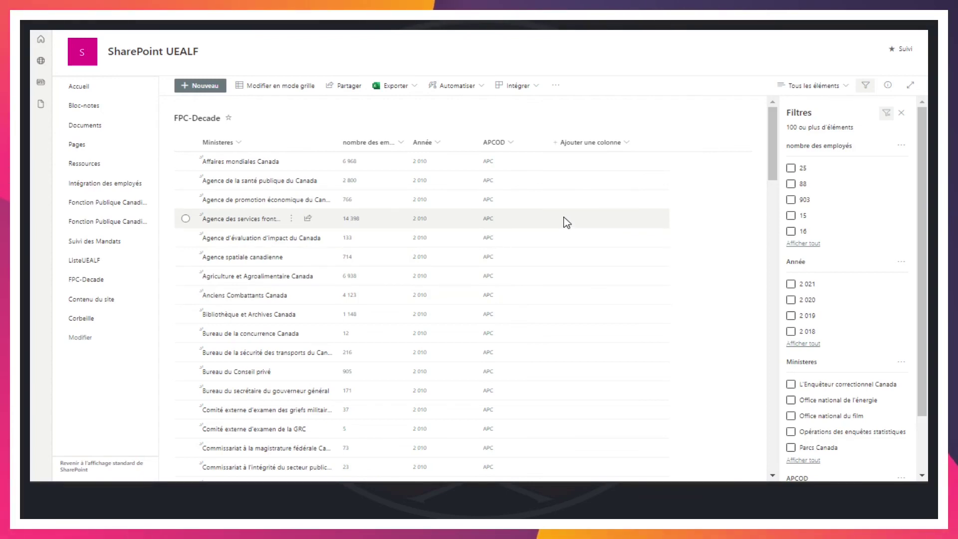
pyautogui.click(901, 113)
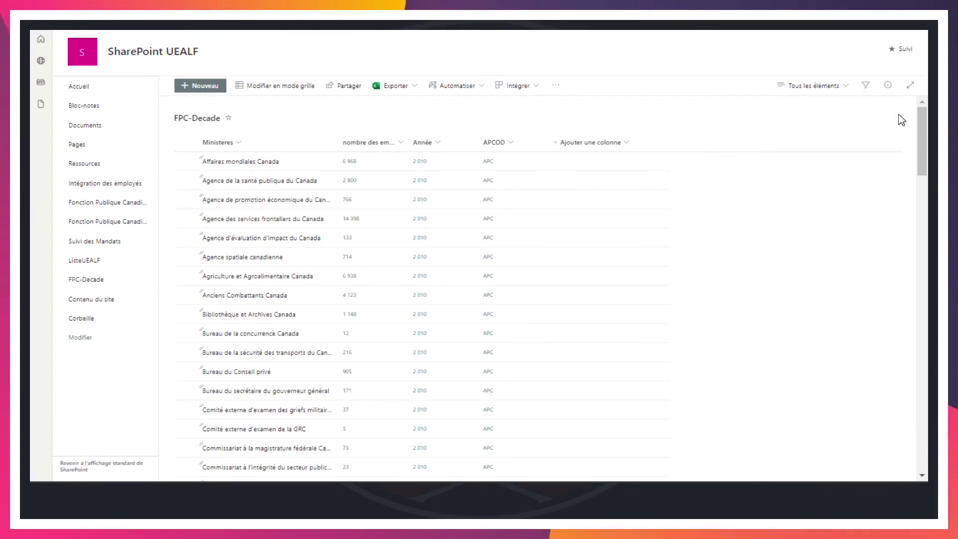